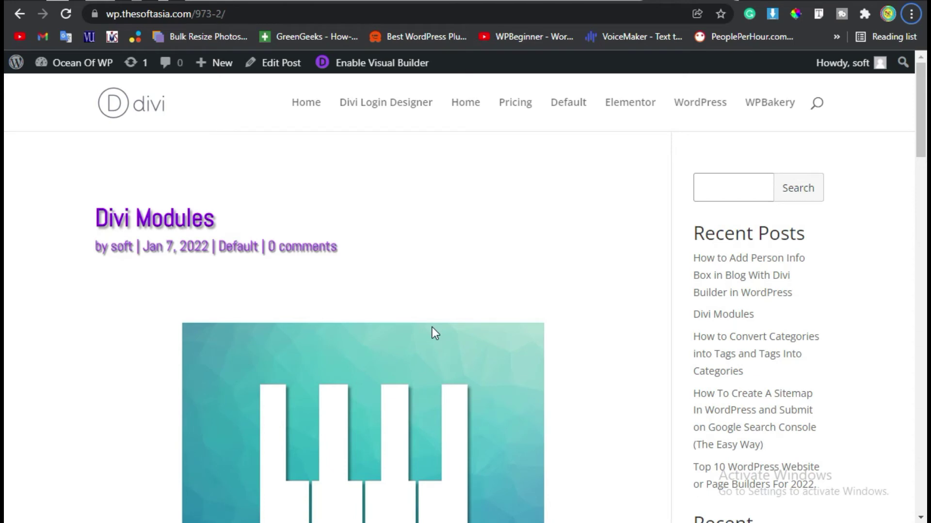
- Open the Person Info Box post from the admin Posts list in the Divi visual builder
{"action": "scroll", "coordinate": [517, 274], "scroll_direction": "down", "scroll_amount": 5}
{"action": "scroll", "coordinate": [512, 290], "scroll_direction": "down", "scroll_amount": 10}
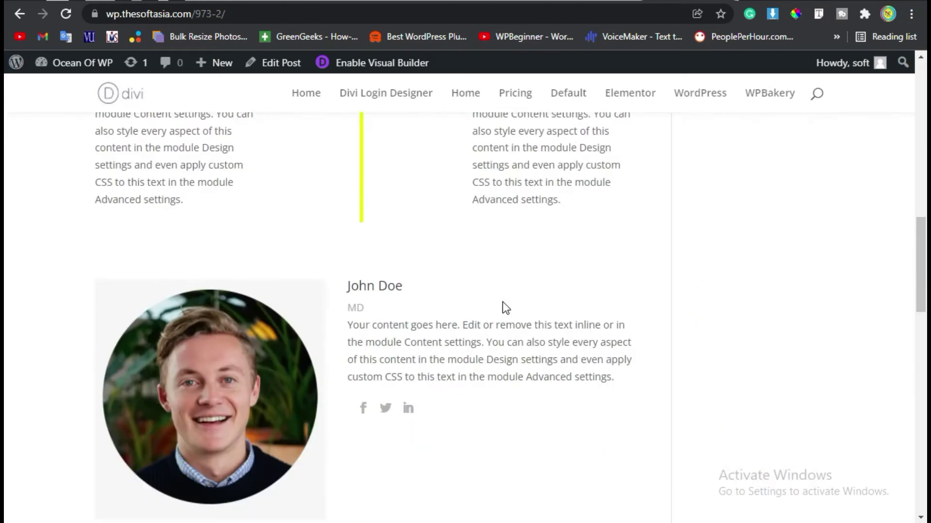
{"action": "scroll", "coordinate": [504, 306], "scroll_direction": "down", "scroll_amount": 5}
{"action": "scroll", "coordinate": [503, 313], "scroll_direction": "down", "scroll_amount": 5}
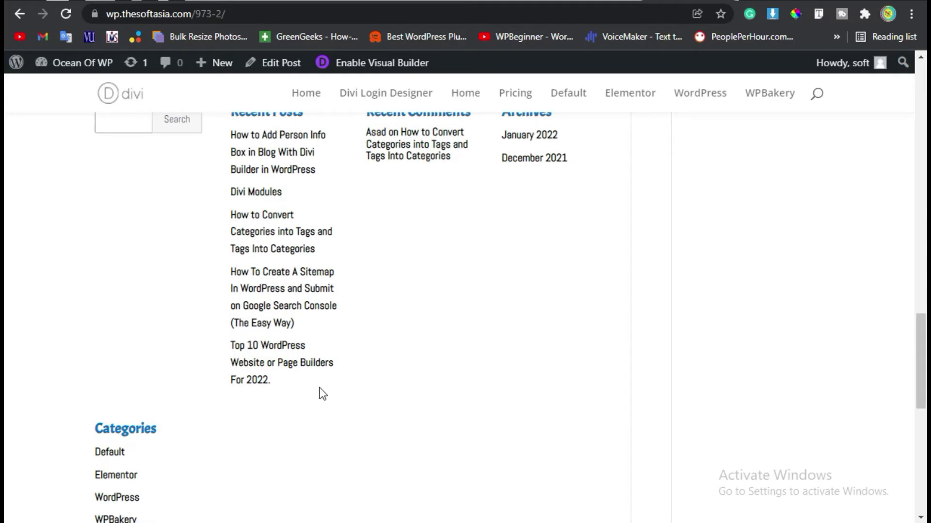
{"action": "scroll", "coordinate": [322, 393], "scroll_direction": "up", "scroll_amount": 2}
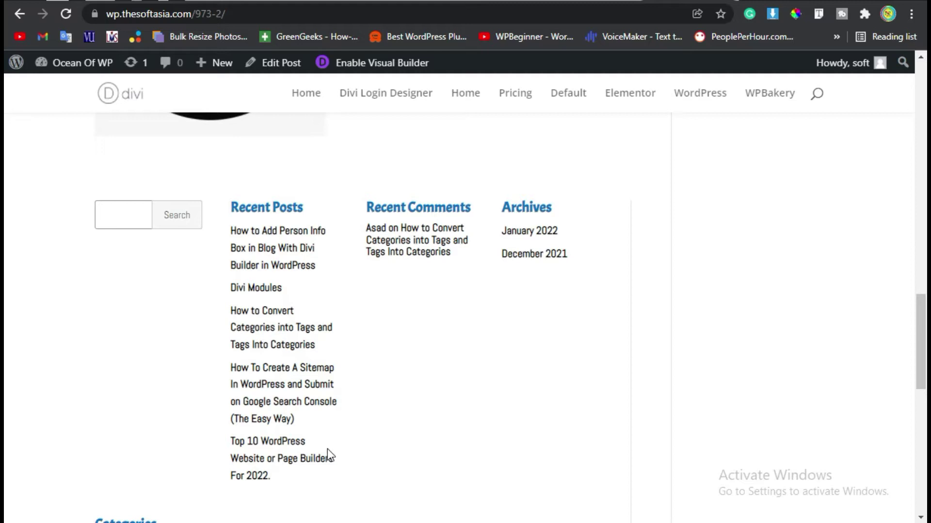
{"action": "scroll", "coordinate": [264, 426], "scroll_direction": "down", "scroll_amount": 2}
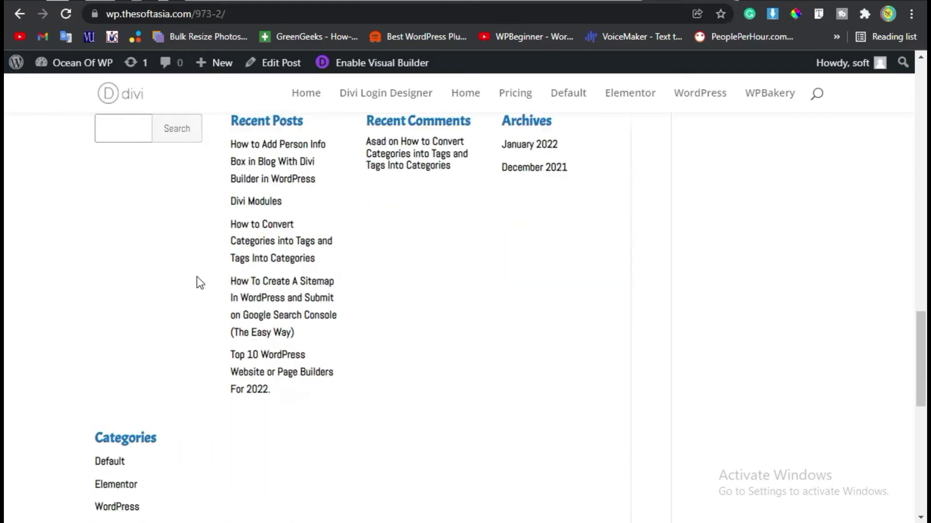
{"action": "scroll", "coordinate": [249, 461], "scroll_direction": "down", "scroll_amount": 2}
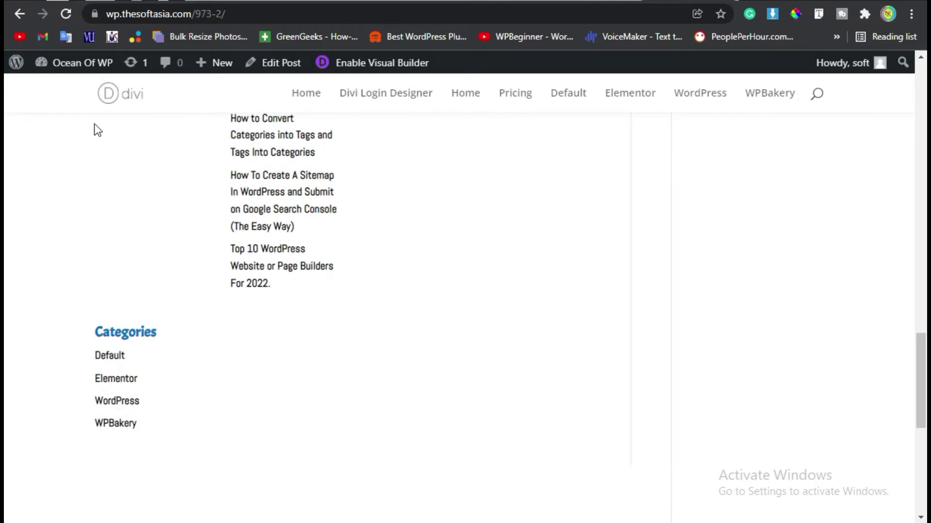
{"action": "left_click", "coordinate": [89, 87]}
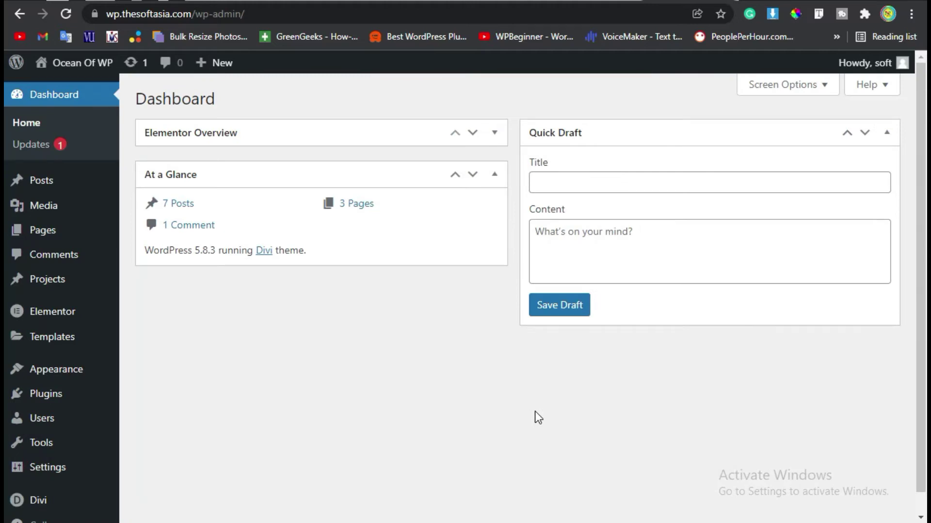
{"action": "left_click", "coordinate": [72, 186]}
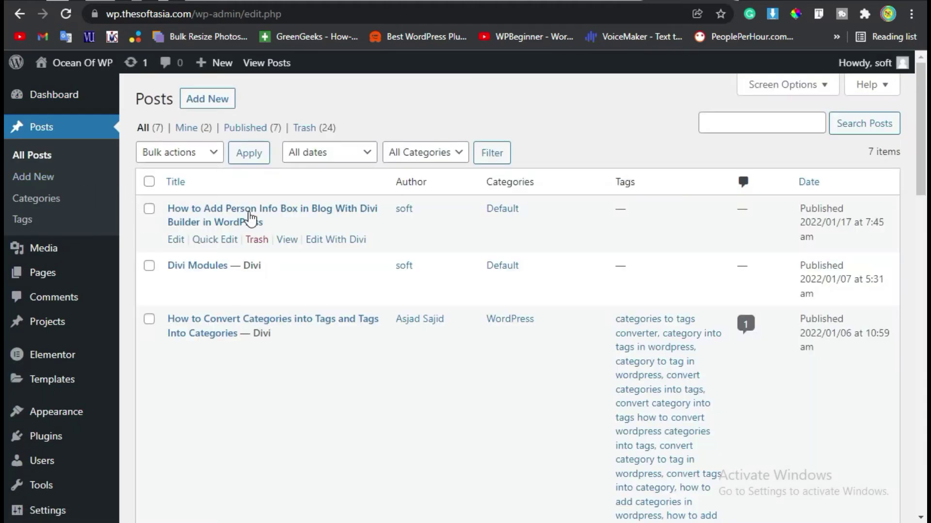
{"action": "mouse_move", "coordinate": [272, 215]}
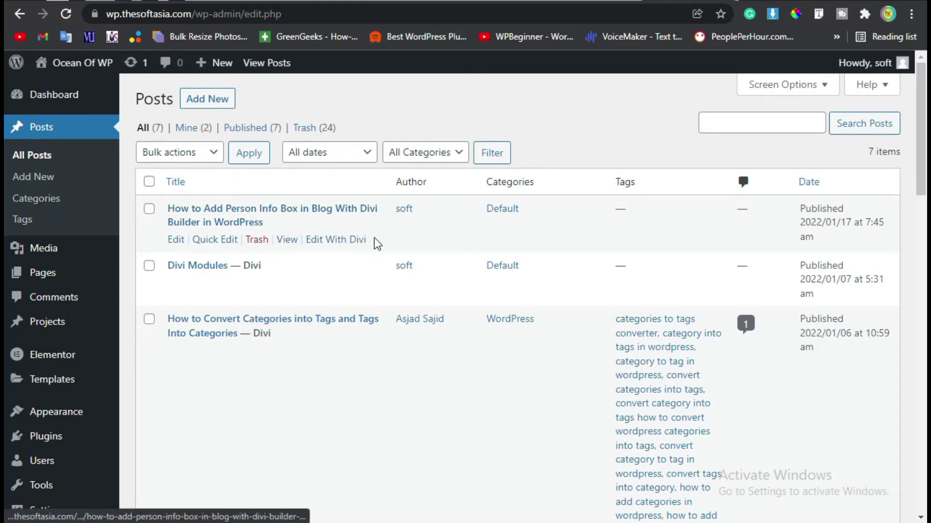
{"action": "left_click", "coordinate": [341, 243]}
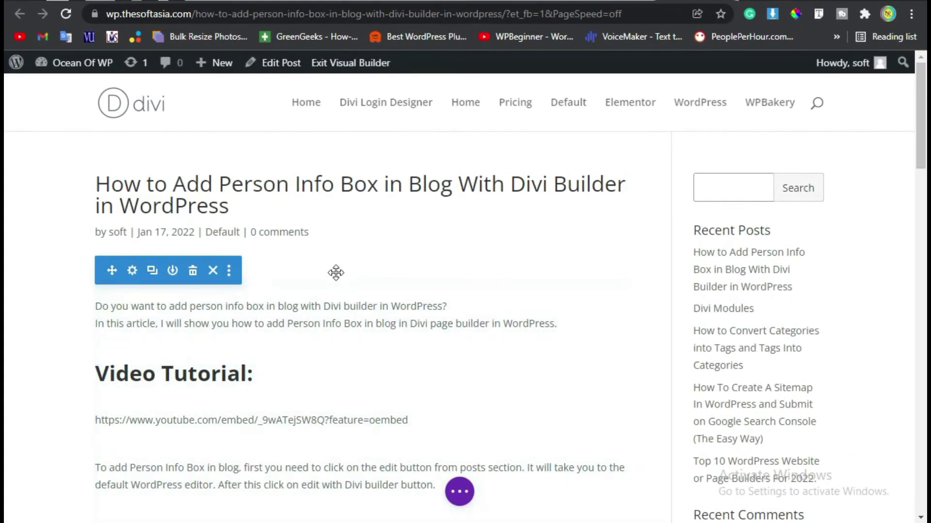
- Add a regular one-column section after the article and search modules for 'side'
{"action": "scroll", "coordinate": [335, 272], "scroll_direction": "down", "scroll_amount": 10}
{"action": "scroll", "coordinate": [302, 307], "scroll_direction": "down", "scroll_amount": 10}
{"action": "scroll", "coordinate": [301, 303], "scroll_direction": "down", "scroll_amount": 5}
{"action": "scroll", "coordinate": [301, 297], "scroll_direction": "up", "scroll_amount": 6}
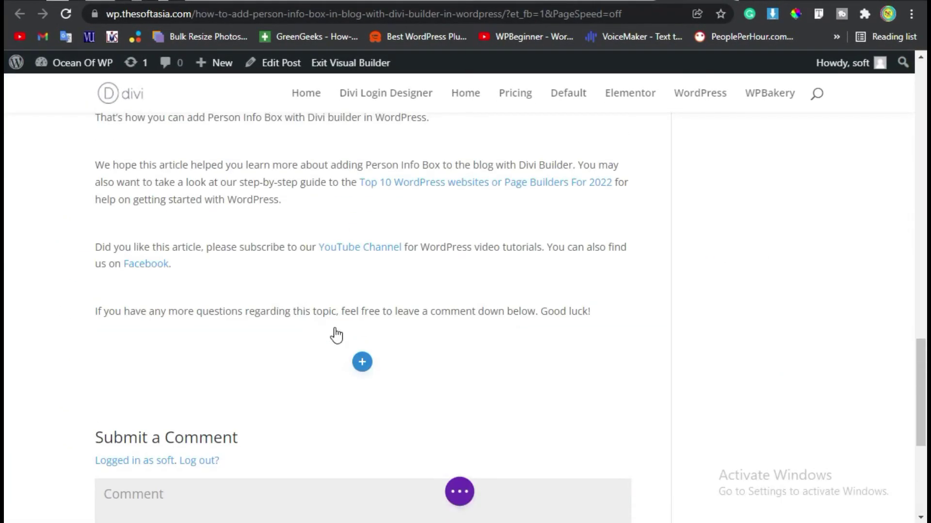
{"action": "left_click", "coordinate": [364, 368]}
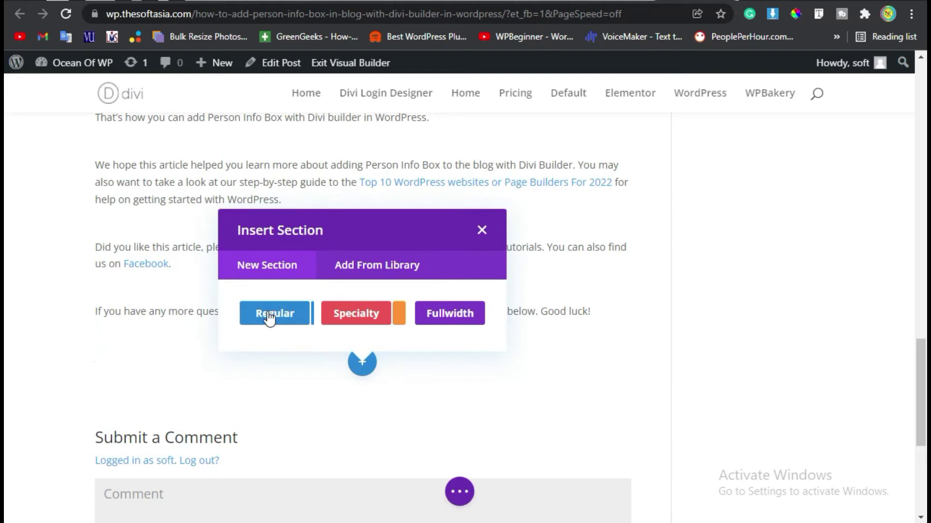
{"action": "left_click", "coordinate": [269, 316]}
{"action": "left_click", "coordinate": [282, 195]}
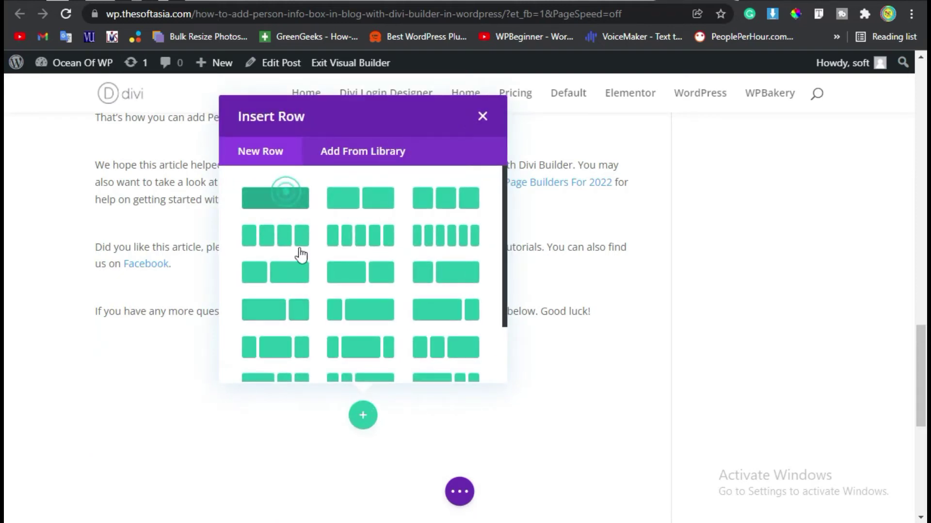
{"action": "type", "text": "s"}
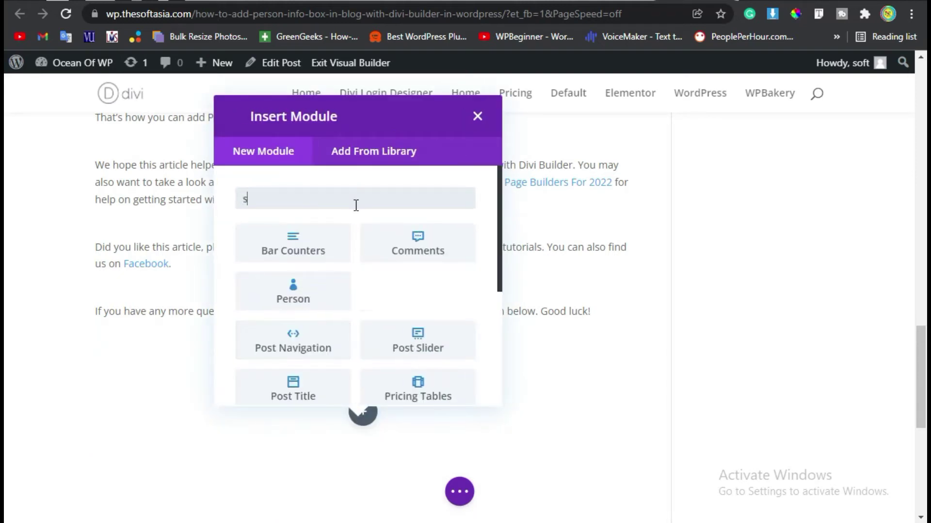
{"action": "type", "text": "ide"}
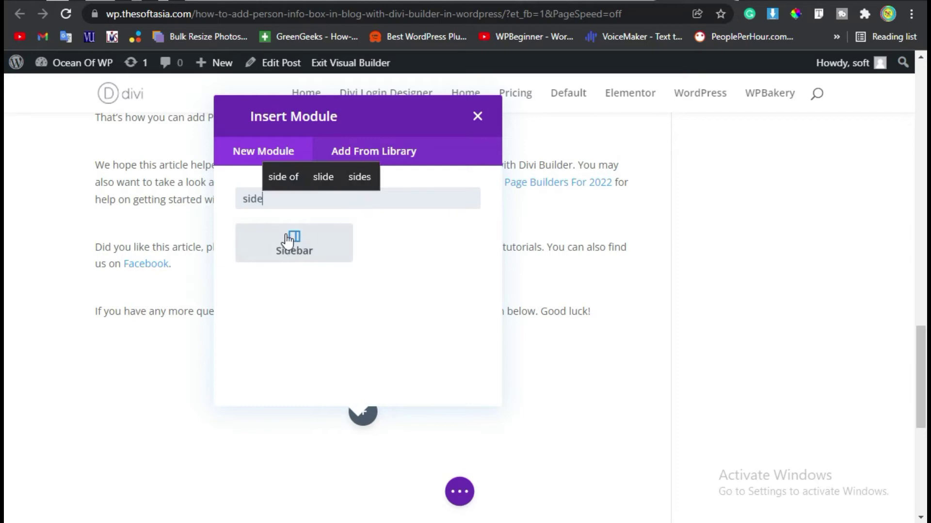
- Insert a Sidebar module using the main Sidebar widget area
{"action": "left_click", "coordinate": [312, 239]}
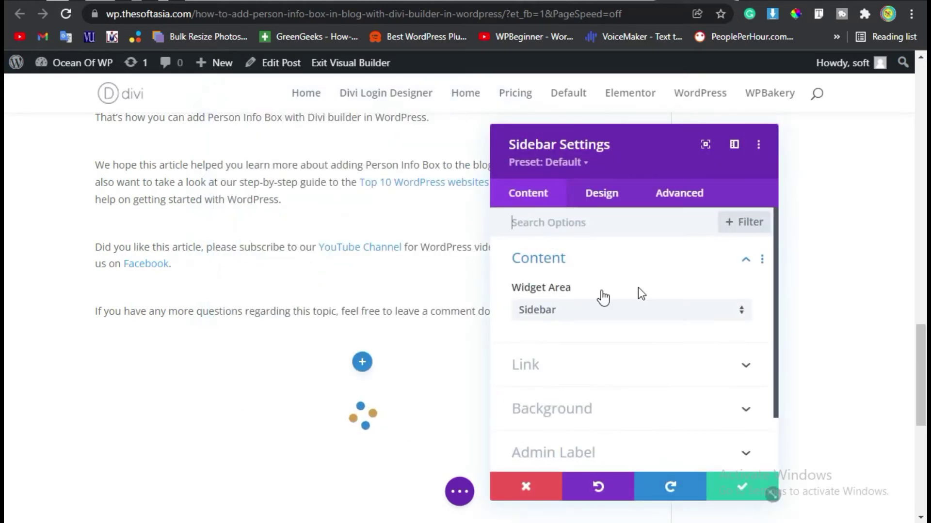
{"action": "left_click", "coordinate": [553, 312]}
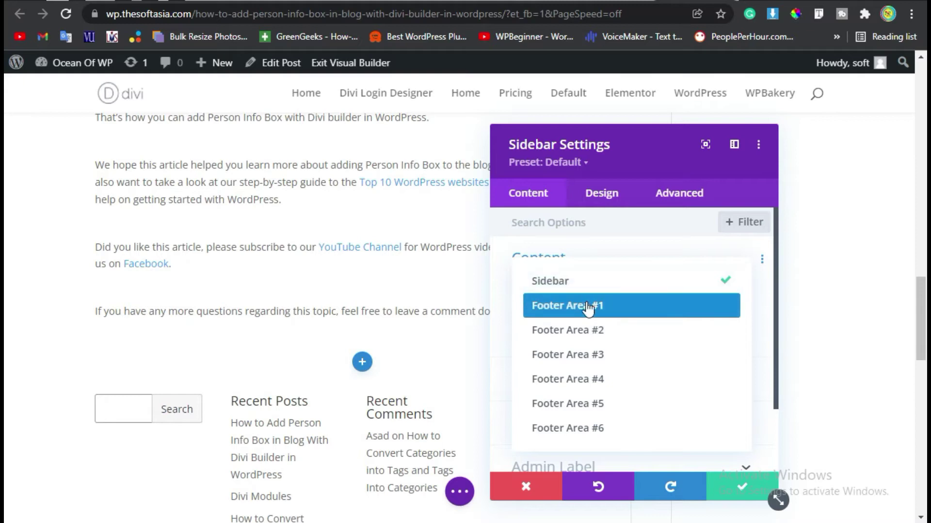
{"action": "left_click", "coordinate": [561, 290]}
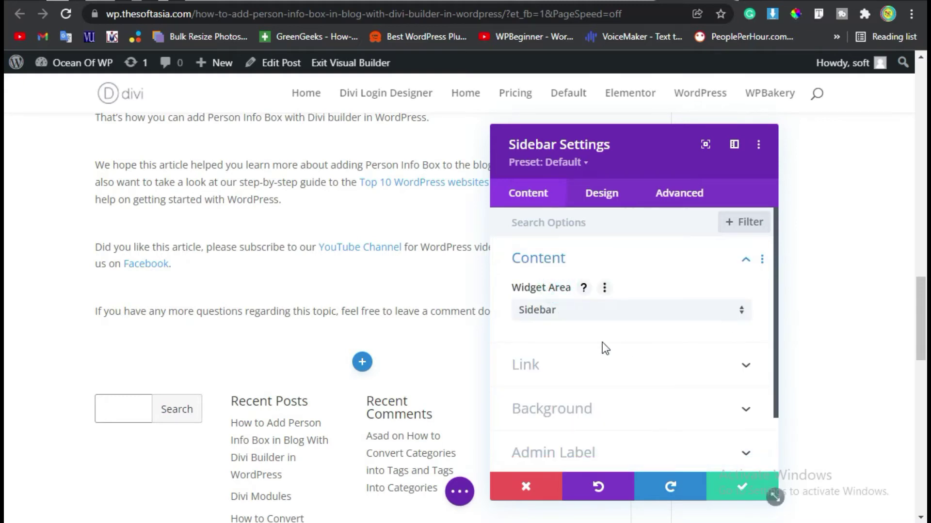
{"action": "scroll", "coordinate": [601, 347], "scroll_direction": "down", "scroll_amount": 2}
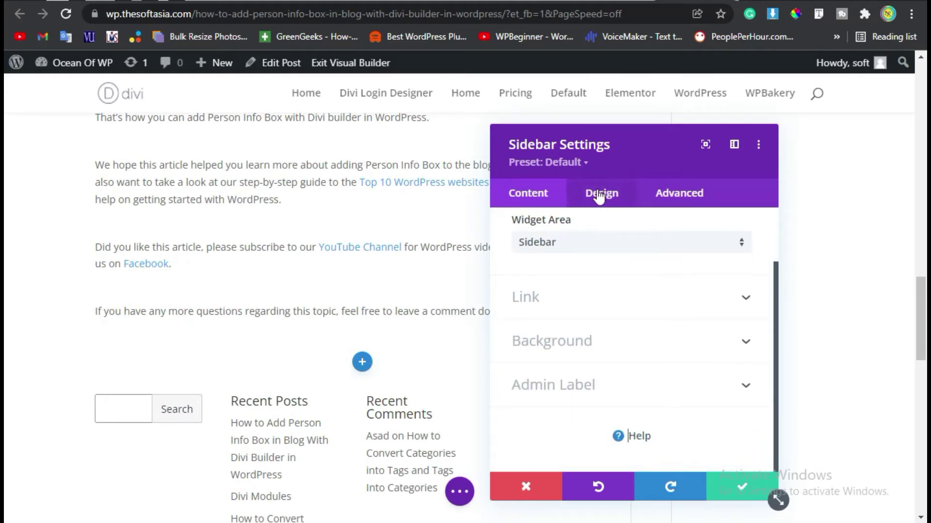
- Set the sidebar's layout alignment to Left after trying Right
{"action": "left_click", "coordinate": [599, 195]}
{"action": "left_click", "coordinate": [571, 267]}
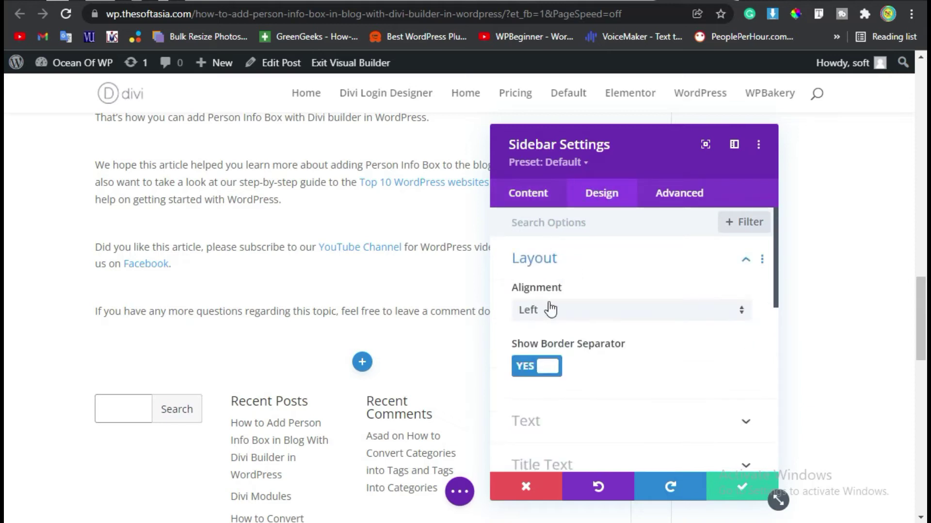
{"action": "left_click", "coordinate": [574, 310]}
{"action": "left_click", "coordinate": [656, 352]}
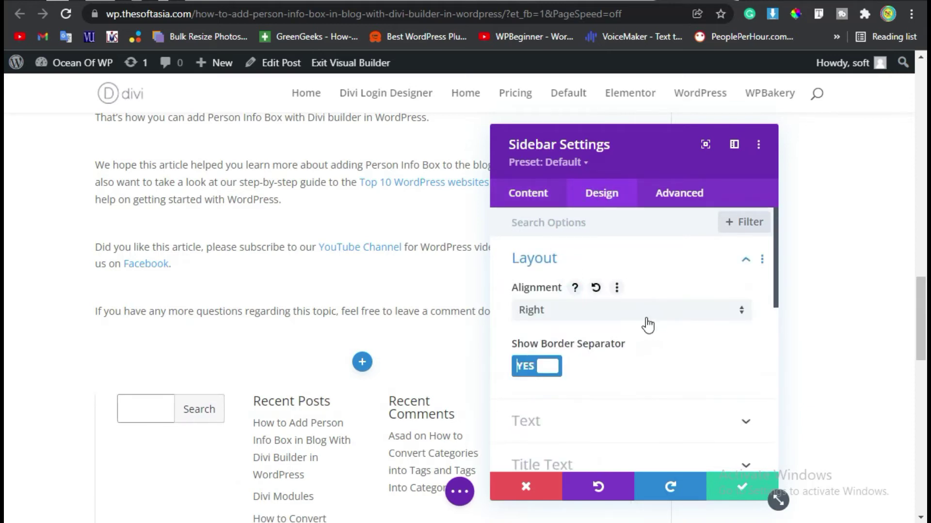
{"action": "left_click", "coordinate": [644, 320]}
{"action": "left_click", "coordinate": [644, 344]}
{"action": "left_click", "coordinate": [639, 316]}
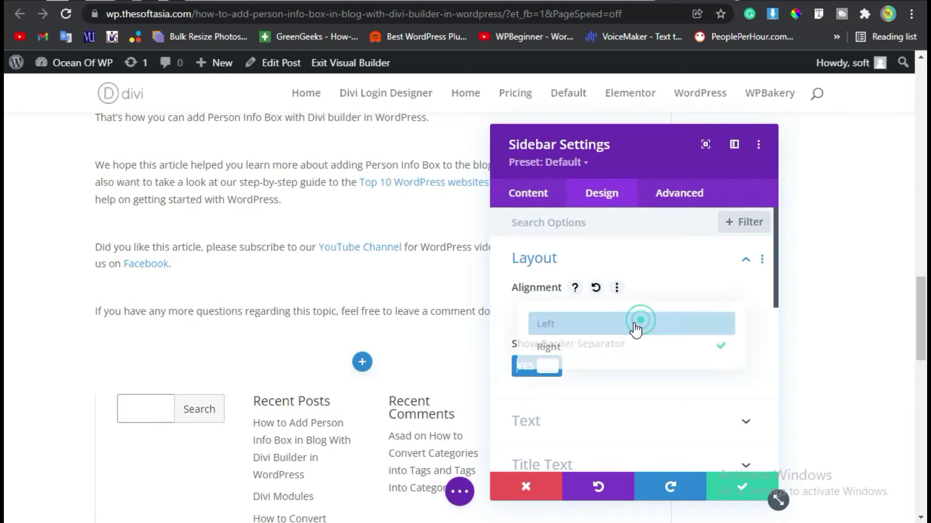
{"action": "left_click", "coordinate": [629, 327]}
- Turn the sidebar's Show Border Separator option off
{"action": "scroll", "coordinate": [527, 359], "scroll_direction": "down", "scroll_amount": 1}
{"action": "scroll", "coordinate": [527, 358], "scroll_direction": "down", "scroll_amount": 2}
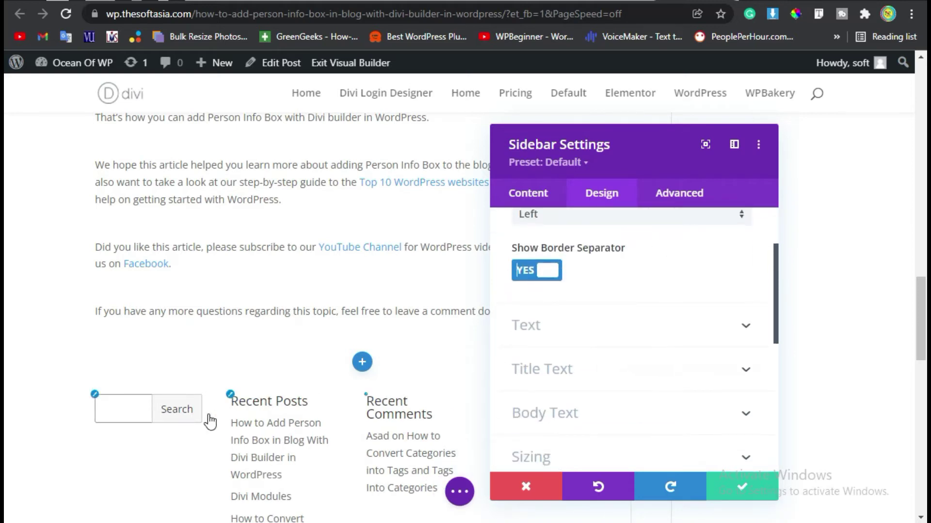
{"action": "left_click_drag", "start_coordinate": [621, 150], "coordinate": [343, 160]}
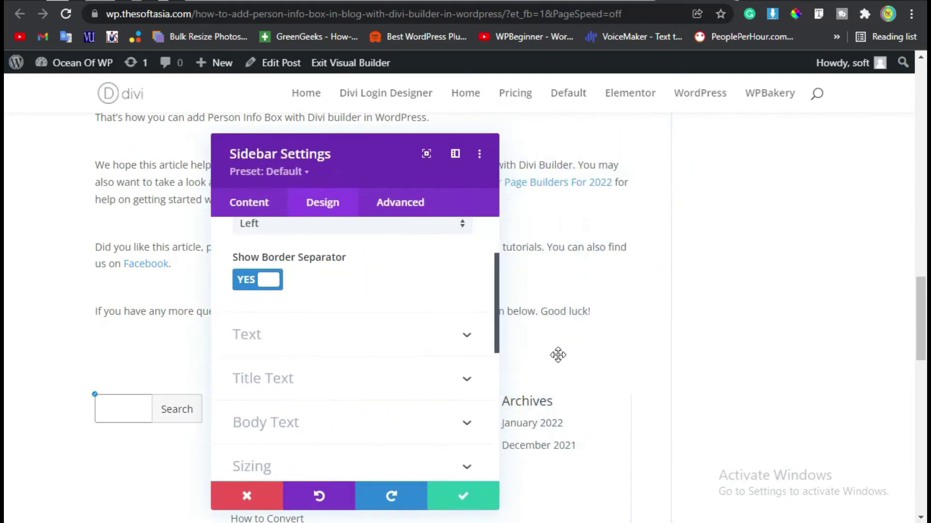
{"action": "left_click", "coordinate": [262, 285]}
{"action": "scroll", "coordinate": [580, 401], "scroll_direction": "down", "scroll_amount": 2}
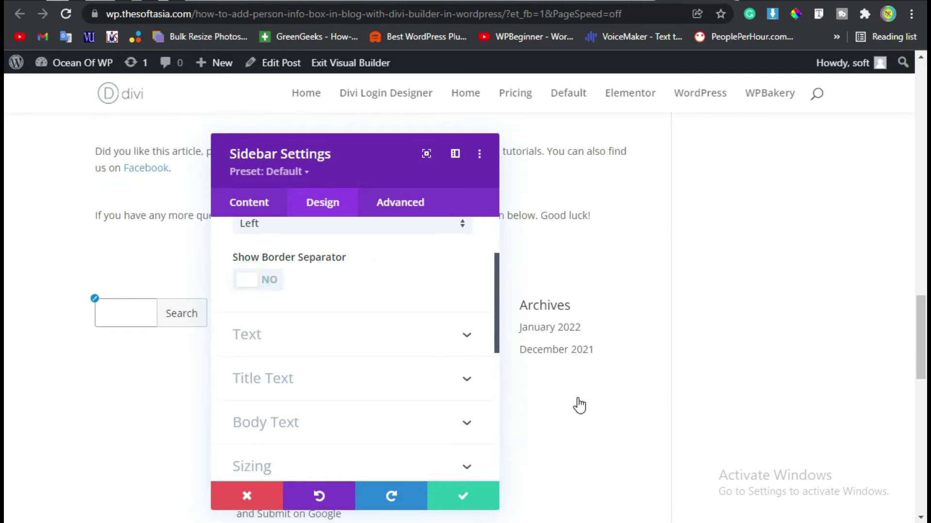
{"action": "scroll", "coordinate": [601, 359], "scroll_direction": "down", "scroll_amount": 4}
{"action": "scroll", "coordinate": [623, 320], "scroll_direction": "up", "scroll_amount": 2}
{"action": "left_click", "coordinate": [264, 286]}
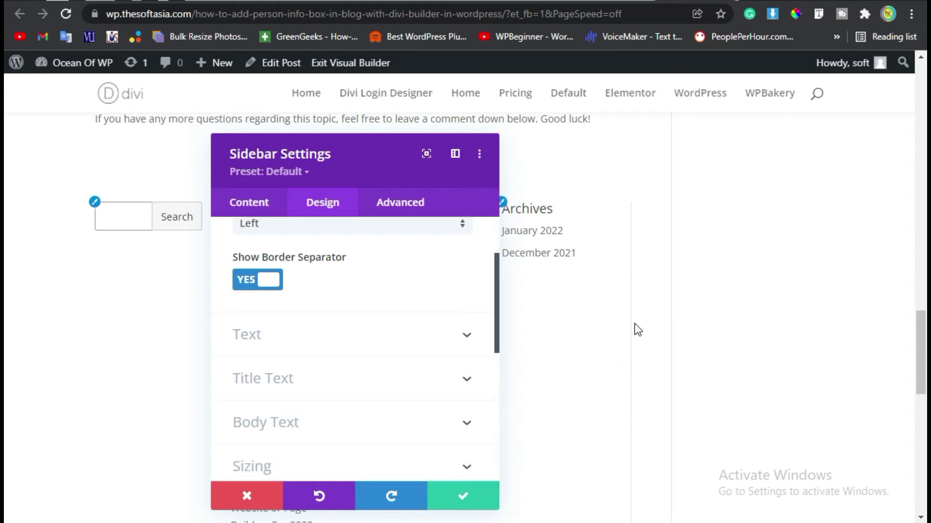
{"action": "scroll", "coordinate": [637, 340], "scroll_direction": "down", "scroll_amount": 3}
{"action": "scroll", "coordinate": [638, 390], "scroll_direction": "up", "scroll_amount": 3}
{"action": "left_click", "coordinate": [266, 284]}
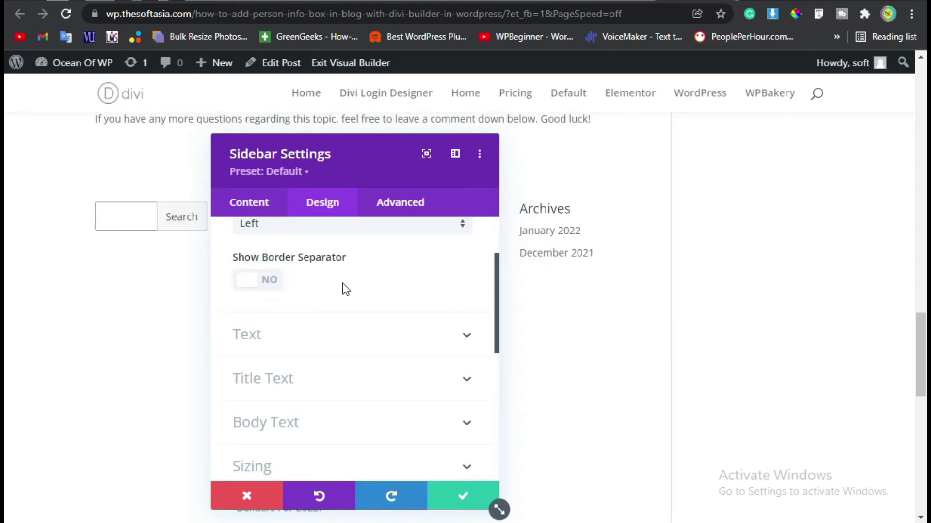
- Make the widget title text Acme in bold
{"action": "scroll", "coordinate": [419, 268], "scroll_direction": "up", "scroll_amount": 2}
{"action": "left_click", "coordinate": [380, 269]}
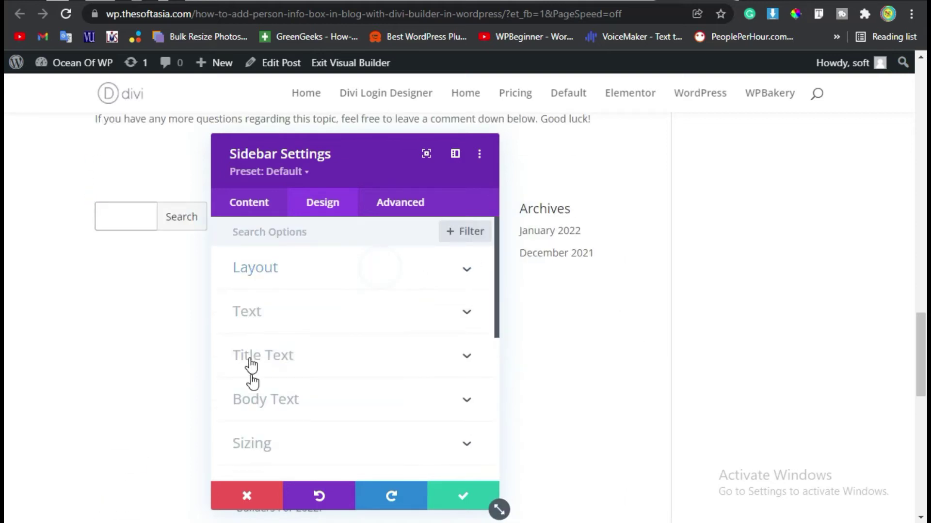
{"action": "left_click_drag", "start_coordinate": [304, 154], "coordinate": [693, 138]}
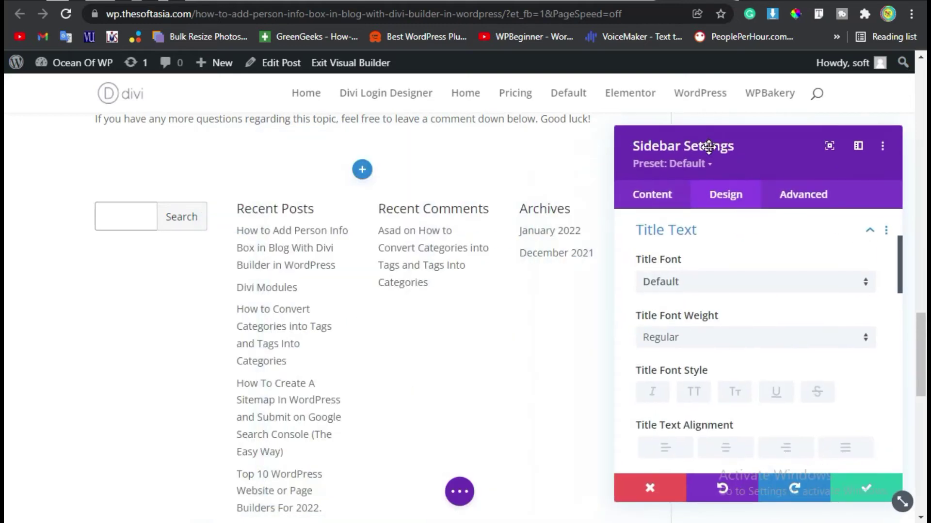
{"action": "left_click", "coordinate": [687, 267]}
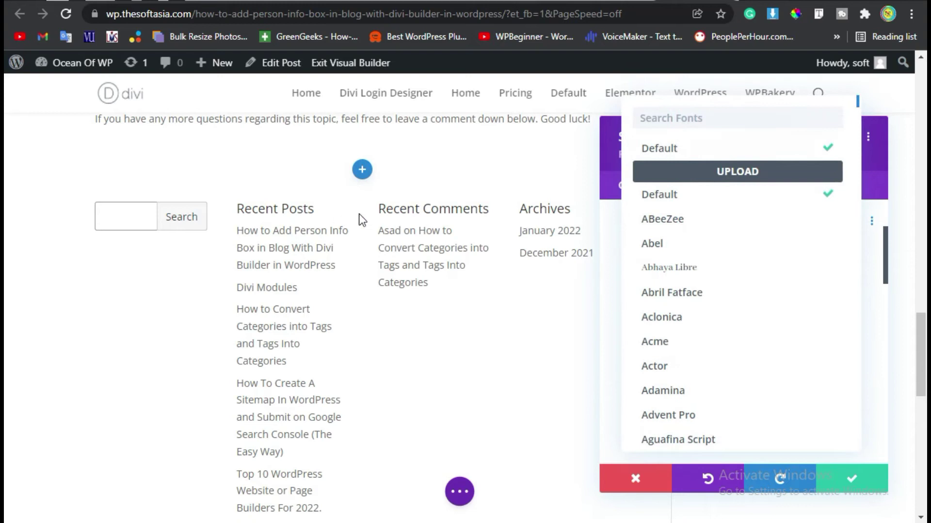
{"action": "left_click", "coordinate": [707, 345]}
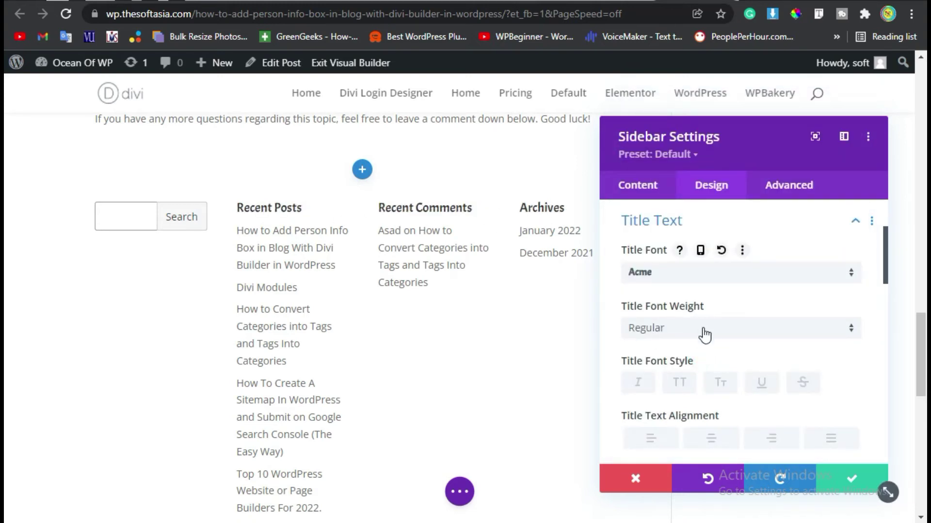
{"action": "left_click", "coordinate": [704, 335]}
{"action": "left_click", "coordinate": [696, 369]}
- Colour the widget titles blue, size them 20px, and add a text shadow
{"action": "scroll", "coordinate": [697, 369], "scroll_direction": "down", "scroll_amount": 2}
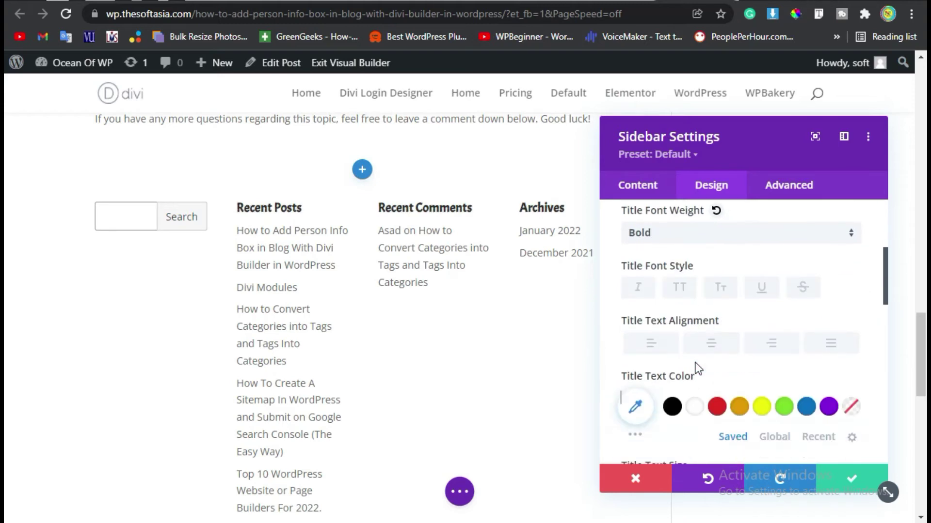
{"action": "left_click", "coordinate": [806, 406]}
{"action": "scroll", "coordinate": [776, 342], "scroll_direction": "down", "scroll_amount": 4}
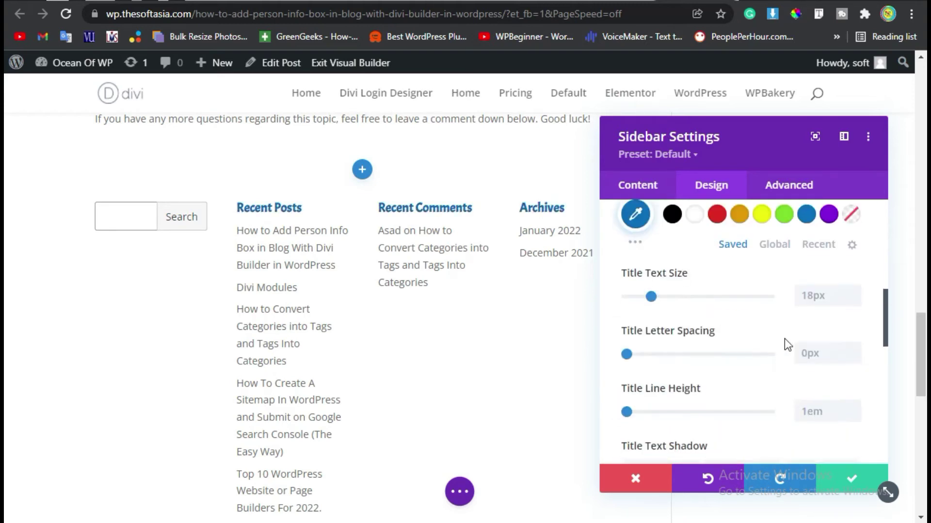
{"action": "left_click", "coordinate": [854, 290]}
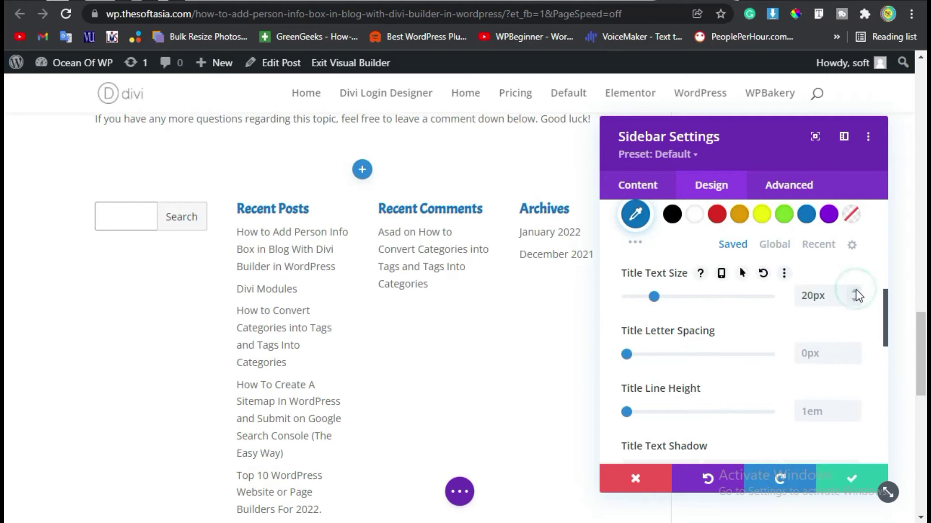
{"action": "scroll", "coordinate": [686, 361], "scroll_direction": "down", "scroll_amount": 5}
{"action": "scroll", "coordinate": [689, 369], "scroll_direction": "up", "scroll_amount": 2}
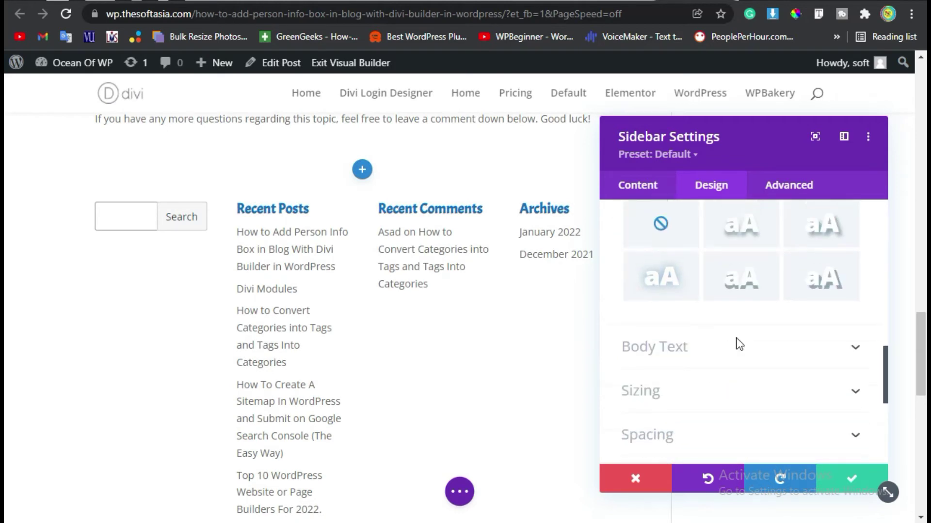
{"action": "left_click", "coordinate": [757, 309]}
{"action": "scroll", "coordinate": [679, 247], "scroll_direction": "up", "scroll_amount": 5}
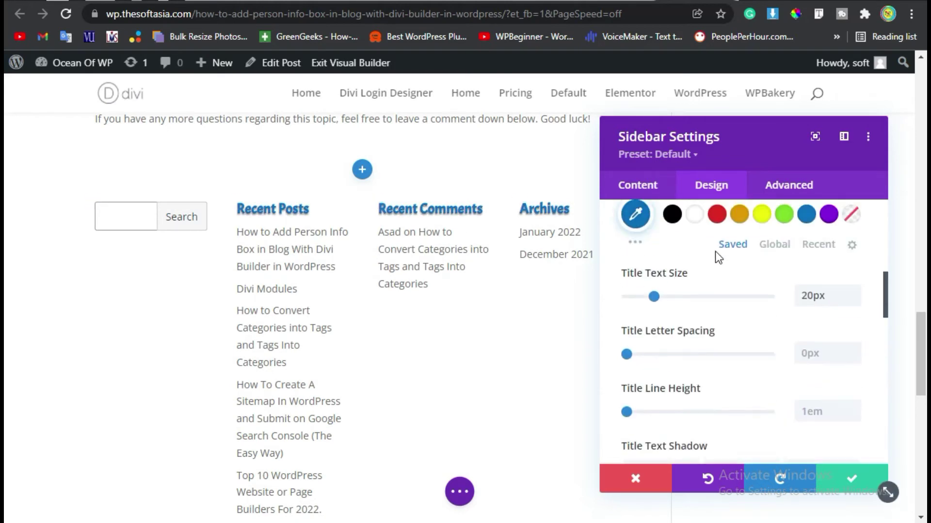
{"action": "scroll", "coordinate": [715, 264], "scroll_direction": "up", "scroll_amount": 2}
{"action": "scroll", "coordinate": [727, 272], "scroll_direction": "up", "scroll_amount": 4}
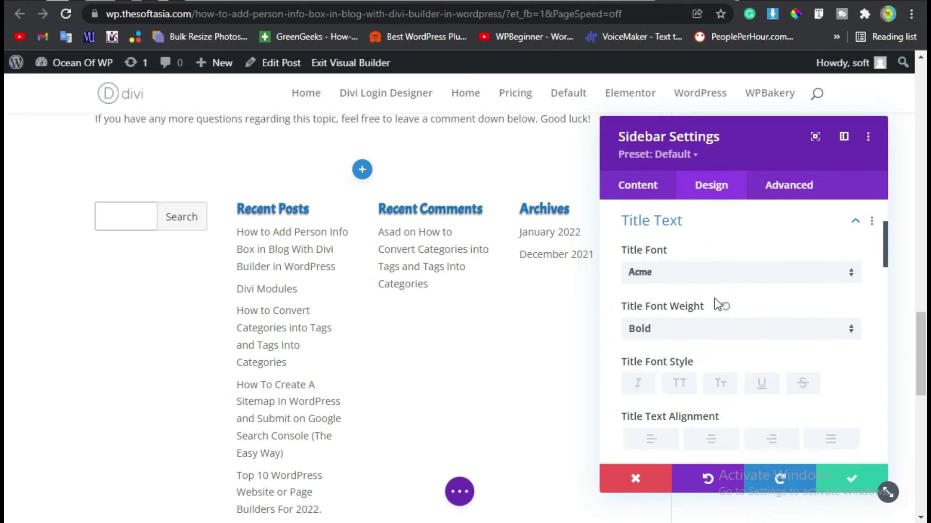
- Set the sidebar body text font to bold Abel
{"action": "left_click", "coordinate": [661, 255]}
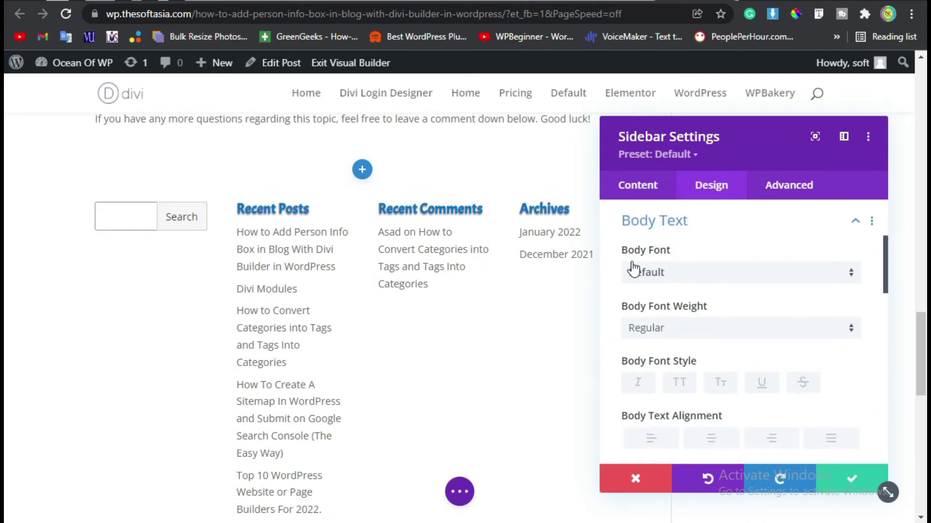
{"action": "left_click", "coordinate": [660, 273]}
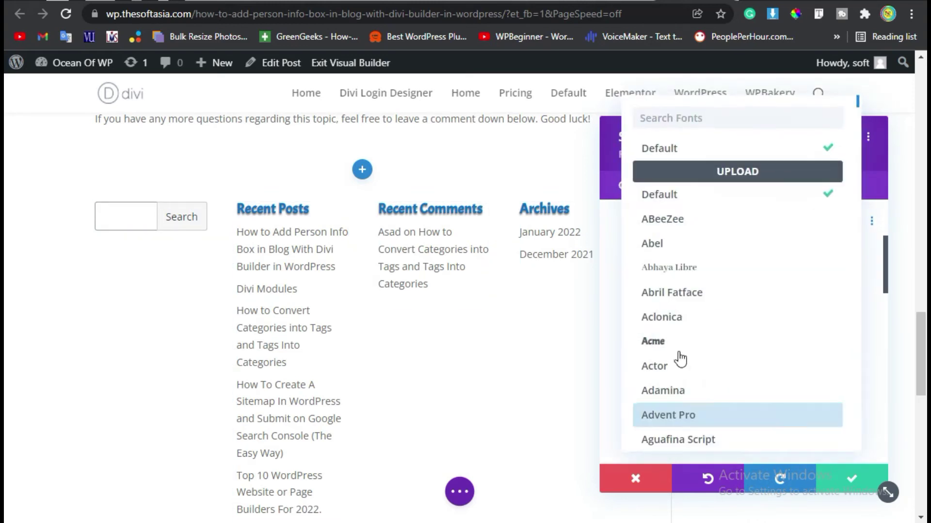
{"action": "left_click", "coordinate": [688, 248]}
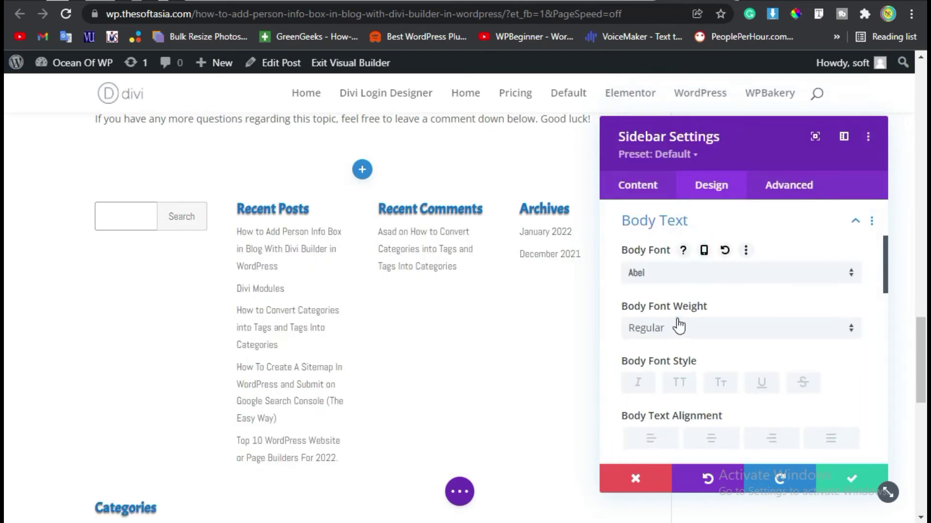
{"action": "left_click", "coordinate": [678, 326]}
{"action": "left_click", "coordinate": [690, 371]}
- Enlarge the body text beyond 14px and apply the glow text shadow preset
{"action": "scroll", "coordinate": [654, 343], "scroll_direction": "down", "scroll_amount": 2}
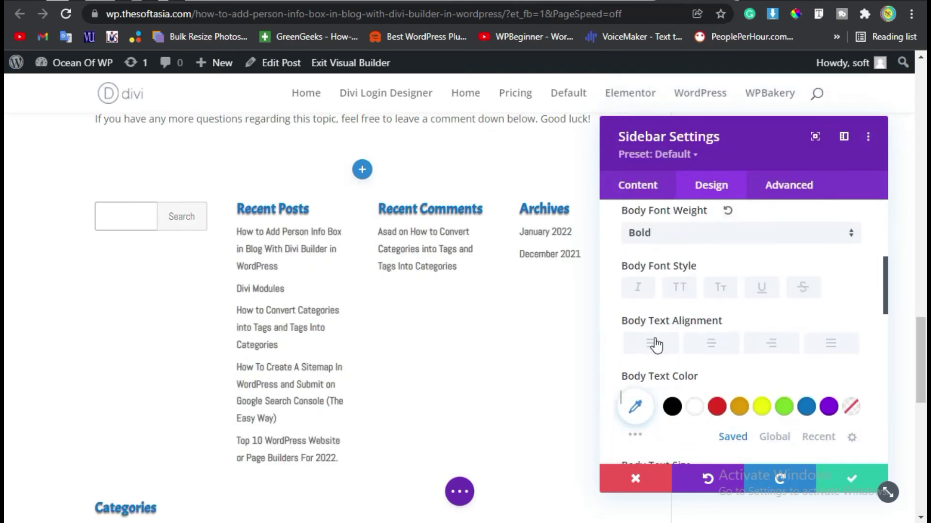
{"action": "scroll", "coordinate": [737, 366], "scroll_direction": "down", "scroll_amount": 4}
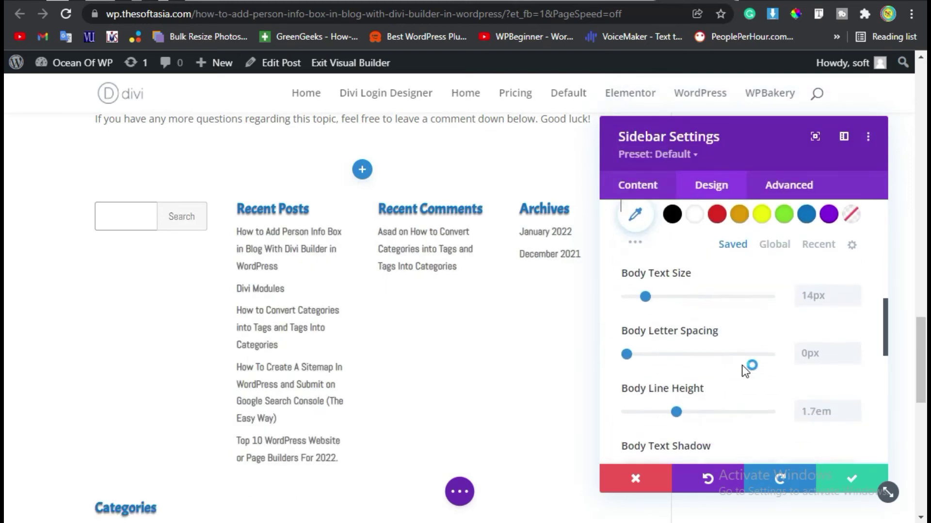
{"action": "left_click", "coordinate": [854, 290]}
{"action": "scroll", "coordinate": [715, 329], "scroll_direction": "down", "scroll_amount": 2}
{"action": "scroll", "coordinate": [711, 336], "scroll_direction": "down", "scroll_amount": 4}
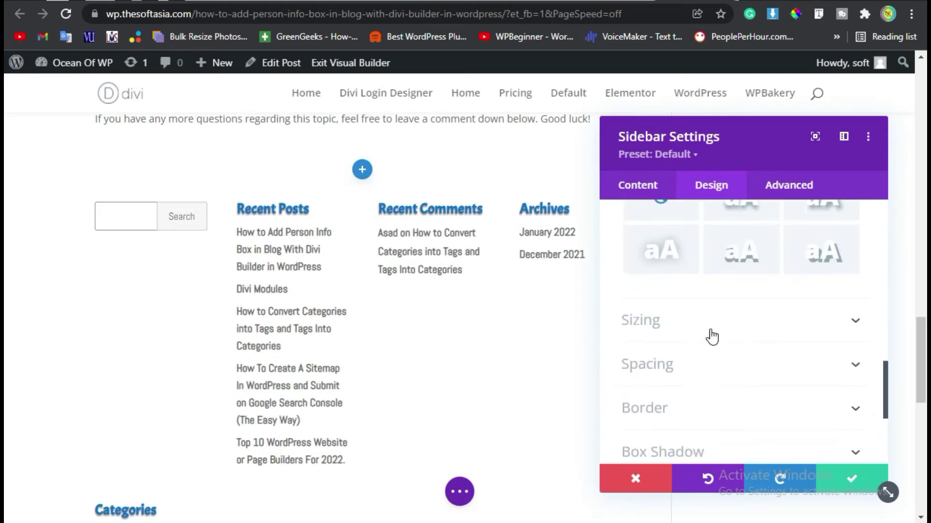
{"action": "scroll", "coordinate": [712, 336], "scroll_direction": "up", "scroll_amount": 2}
{"action": "left_click", "coordinate": [661, 346]}
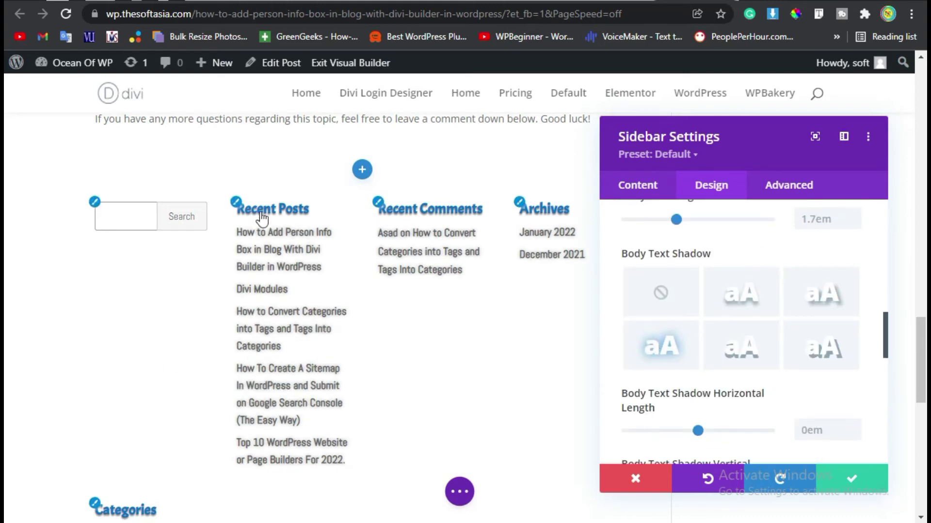
- Give the sidebar module a Zoom entrance animation
{"action": "scroll", "coordinate": [690, 359], "scroll_direction": "down", "scroll_amount": 3}
{"action": "scroll", "coordinate": [690, 362], "scroll_direction": "down", "scroll_amount": 8}
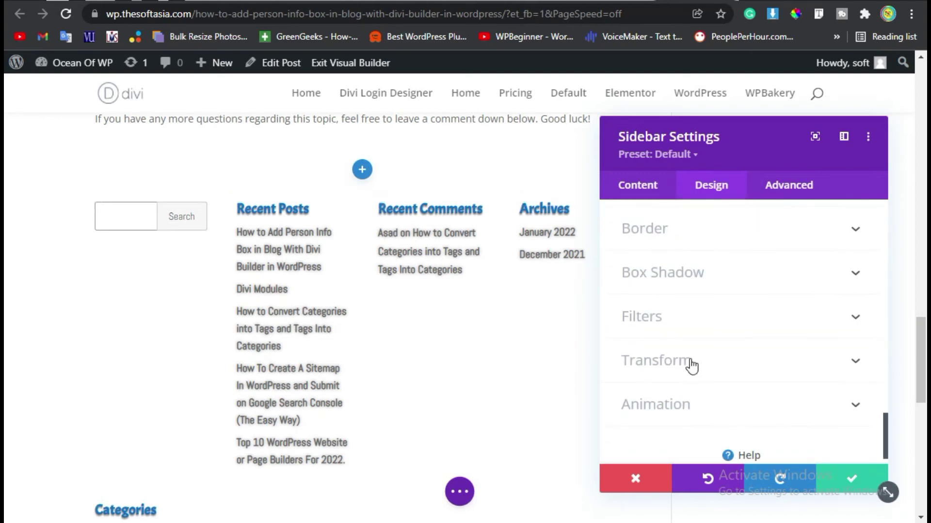
{"action": "left_click", "coordinate": [674, 381]}
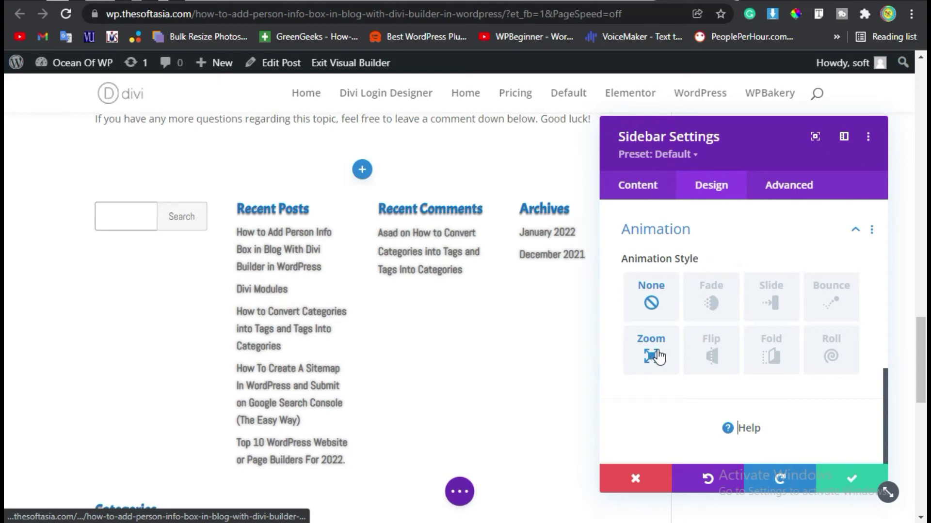
{"action": "left_click", "coordinate": [658, 358]}
- Apply a rotation transform that turns the sidebar widgets upside down
{"action": "scroll", "coordinate": [681, 357], "scroll_direction": "up", "scroll_amount": 4}
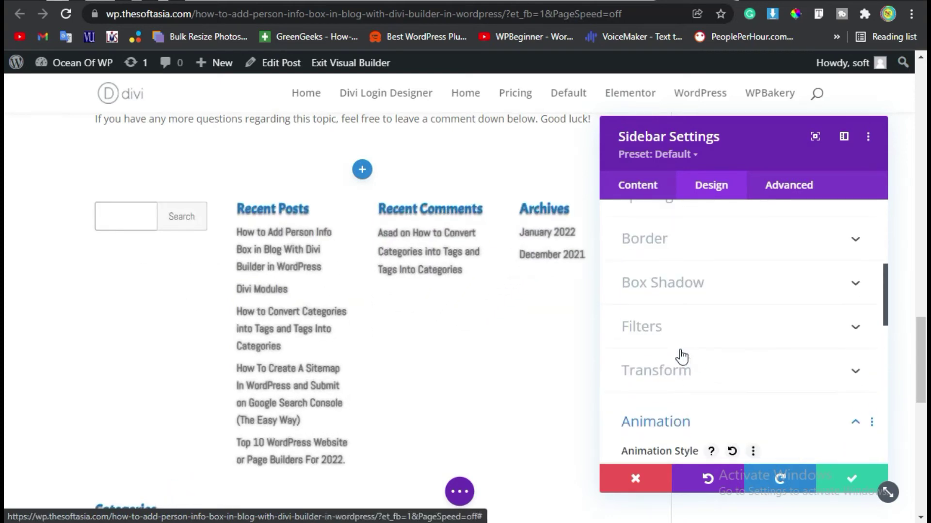
{"action": "left_click", "coordinate": [651, 374]}
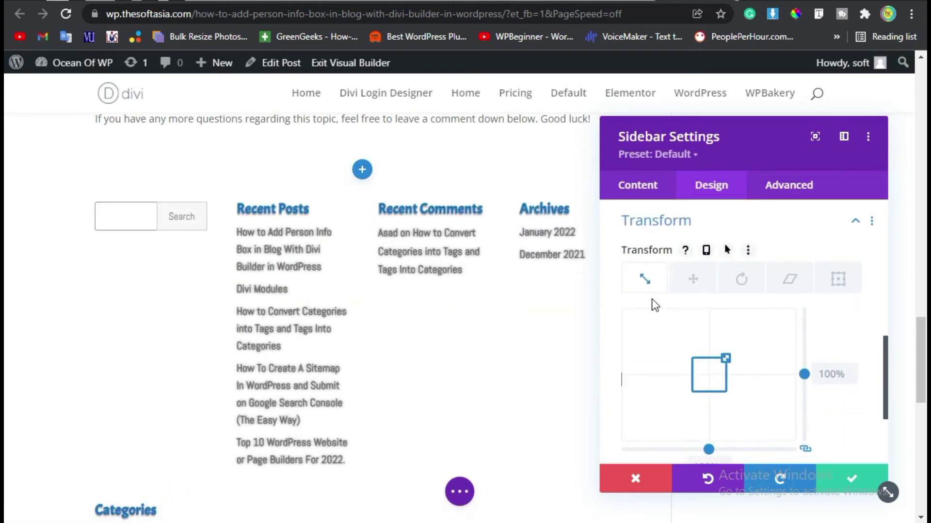
{"action": "left_click", "coordinate": [741, 279]}
{"action": "left_click", "coordinate": [755, 374]}
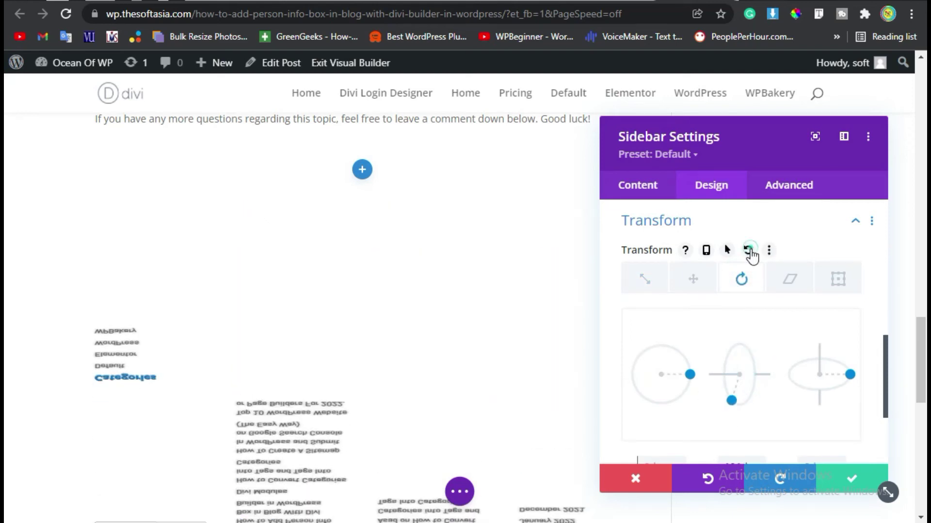
- Close the Sidebar settings, save the post, and exit the Visual Builder
{"action": "left_click", "coordinate": [845, 479]}
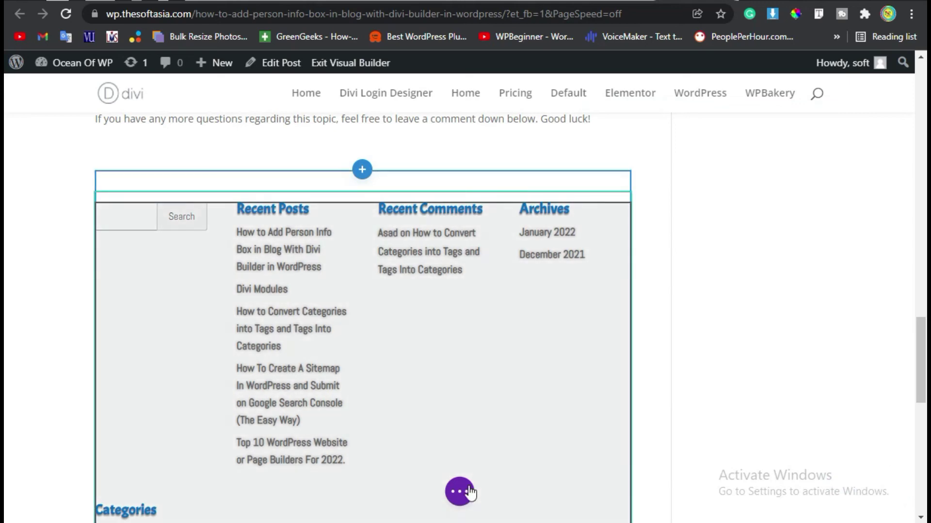
{"action": "left_click", "coordinate": [459, 492]}
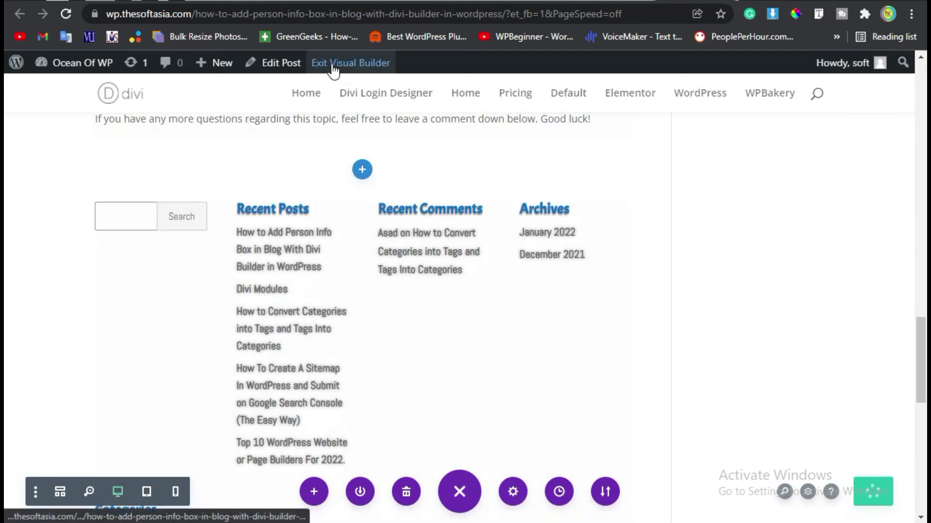
{"action": "left_click", "coordinate": [335, 67]}
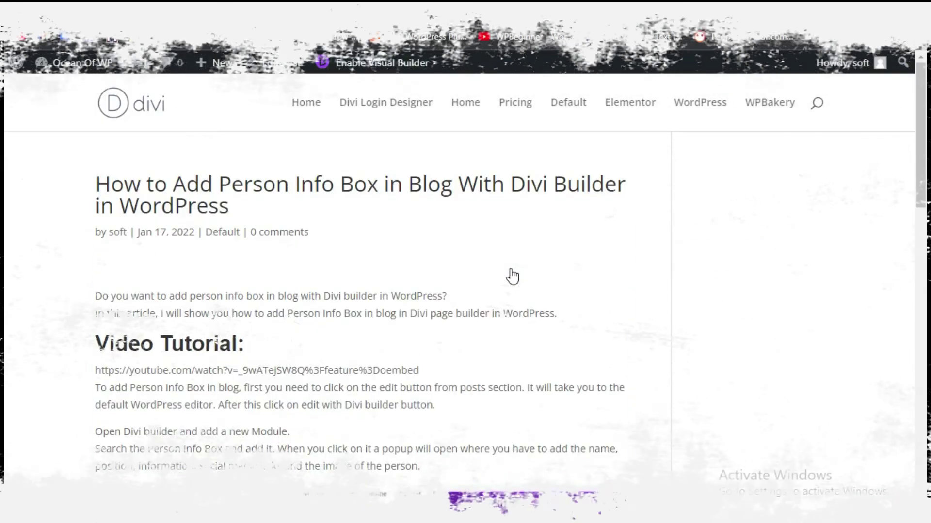
{"action": "scroll", "coordinate": [512, 276], "scroll_direction": "down", "scroll_amount": 5}
{"action": "scroll", "coordinate": [512, 274], "scroll_direction": "down", "scroll_amount": 10}
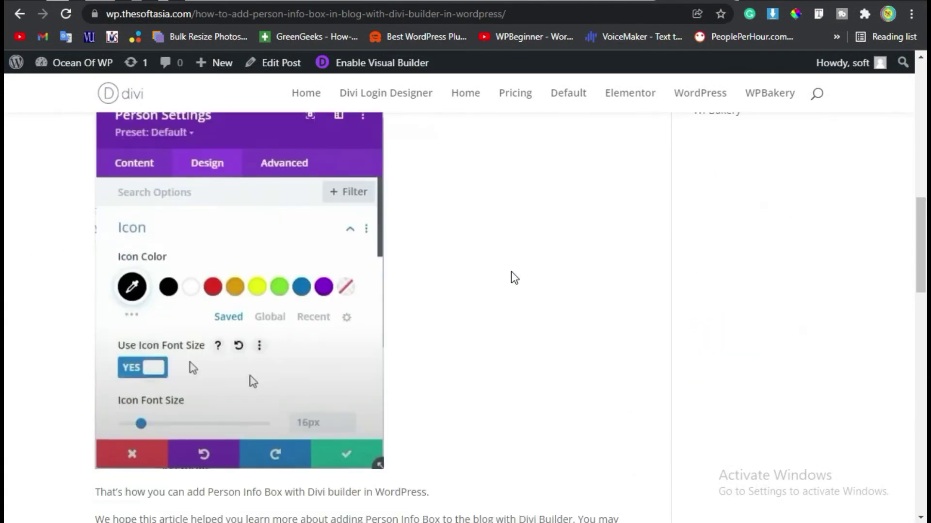
{"action": "scroll", "coordinate": [512, 276], "scroll_direction": "down", "scroll_amount": 10}
{"action": "scroll", "coordinate": [511, 272], "scroll_direction": "down", "scroll_amount": 3}
{"action": "scroll", "coordinate": [511, 272], "scroll_direction": "up", "scroll_amount": 2}
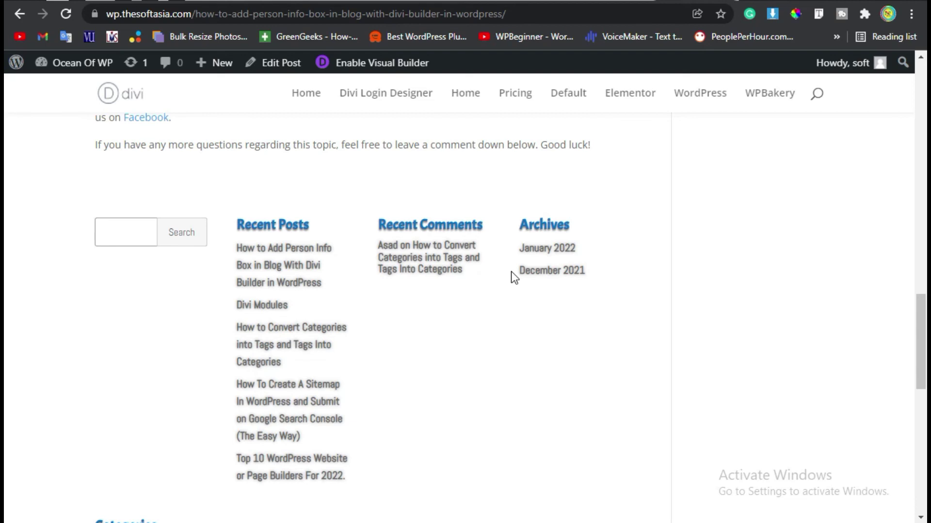
{"action": "scroll", "coordinate": [135, 194], "scroll_direction": "down", "scroll_amount": 2}
{"action": "left_click_drag", "start_coordinate": [354, 381], "coordinate": [236, 226]}
{"action": "left_click_drag", "start_coordinate": [230, 139], "coordinate": [315, 134]}
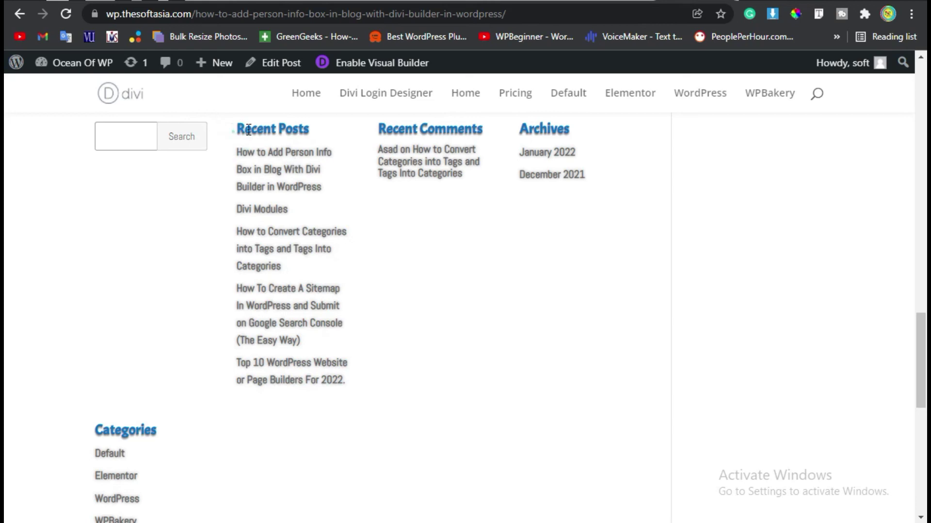
{"action": "left_click_drag", "start_coordinate": [232, 148], "coordinate": [393, 401]}
{"action": "left_click", "coordinate": [390, 397]}
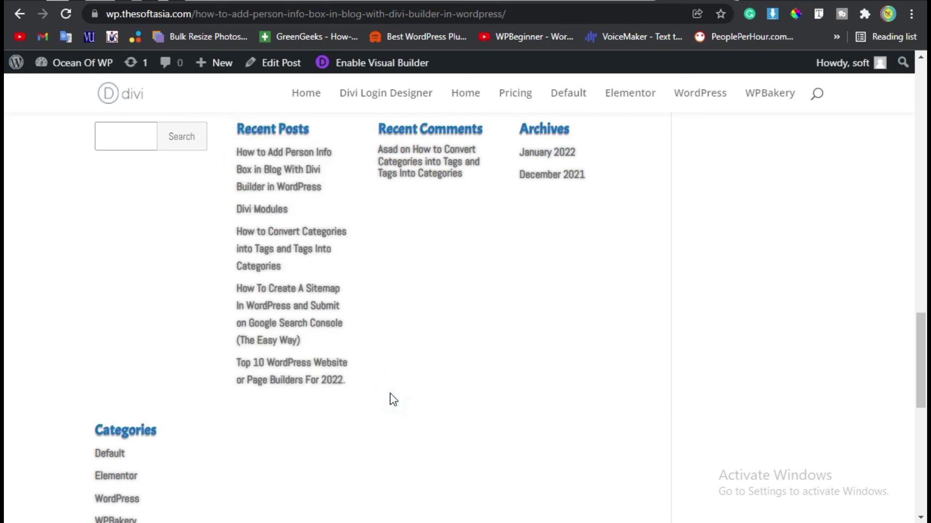